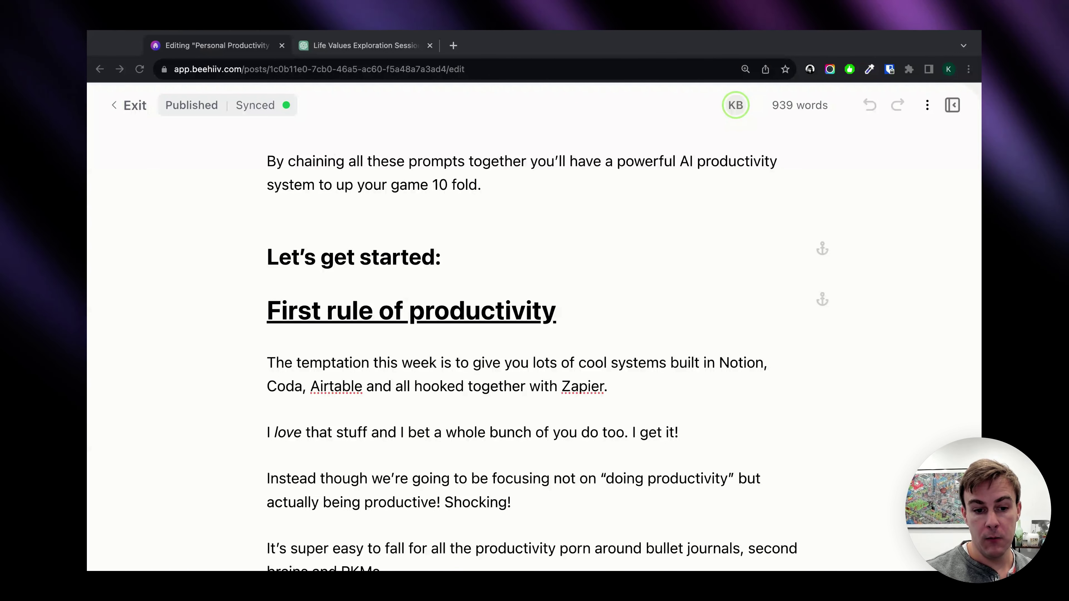
Scroll the beehiiv post to the Value → Goals → Projects → Tasks line and the 'Act as a personal coach' prompt
left_click(302, 205)
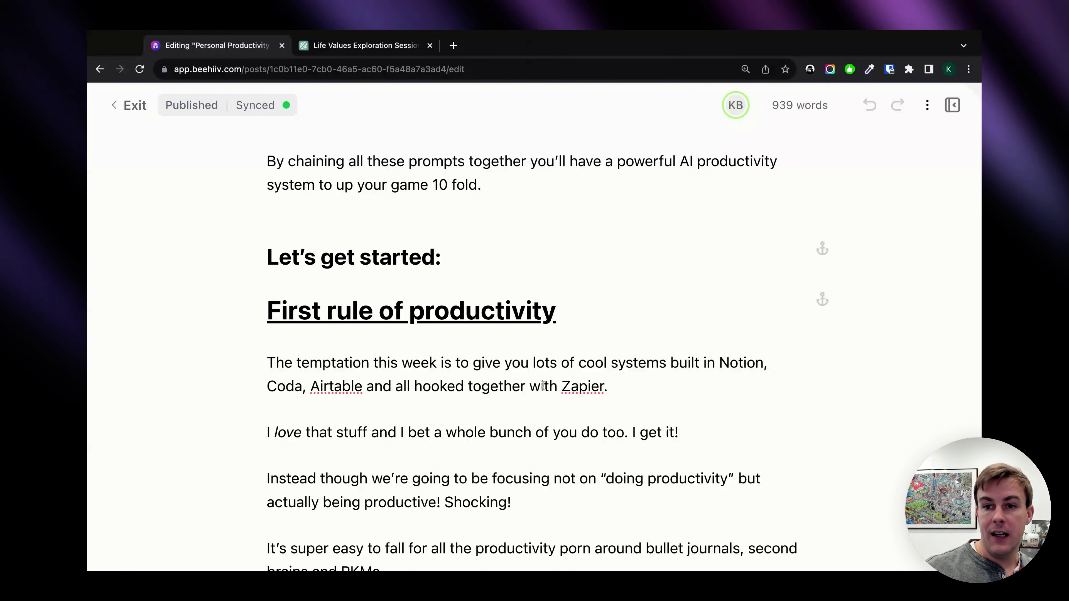
scroll(543, 386, "down", 1)
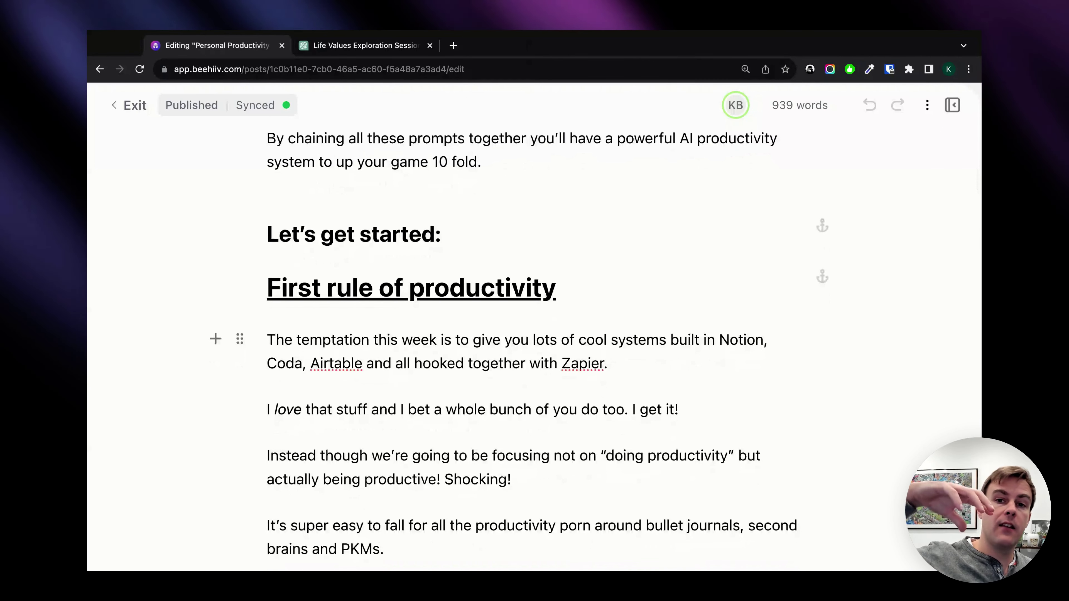
scroll(534, 328, "down", 1)
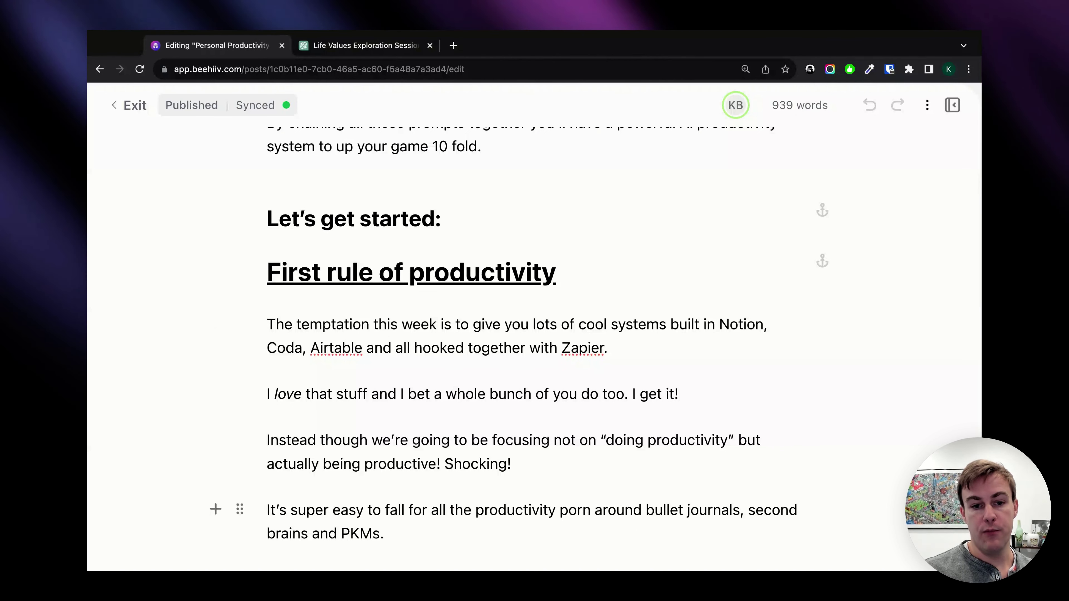
scroll(534, 336, "down", 5)
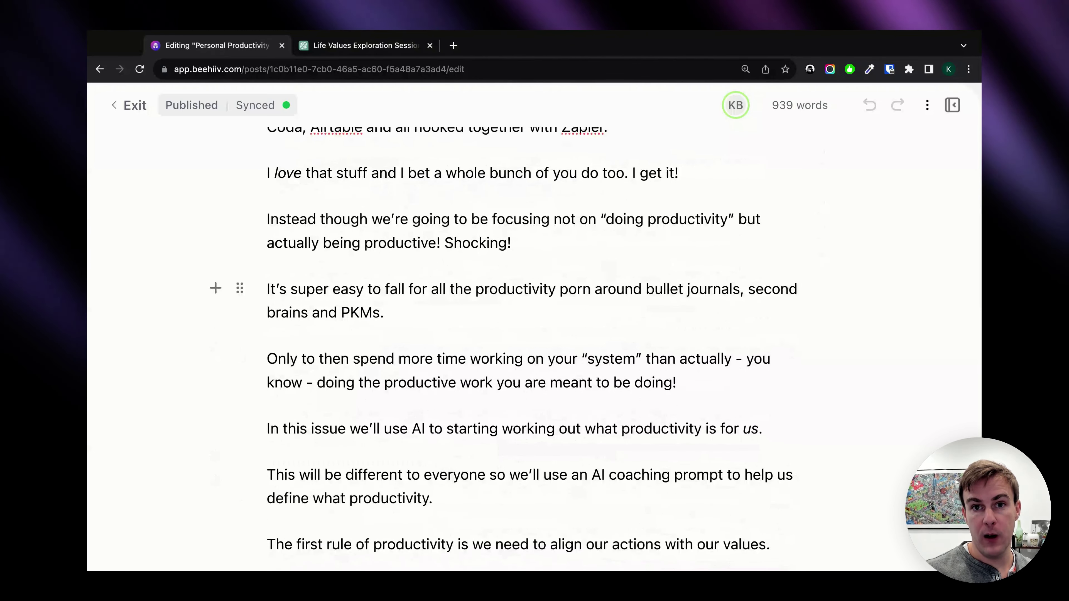
scroll(595, 348, "down", 10)
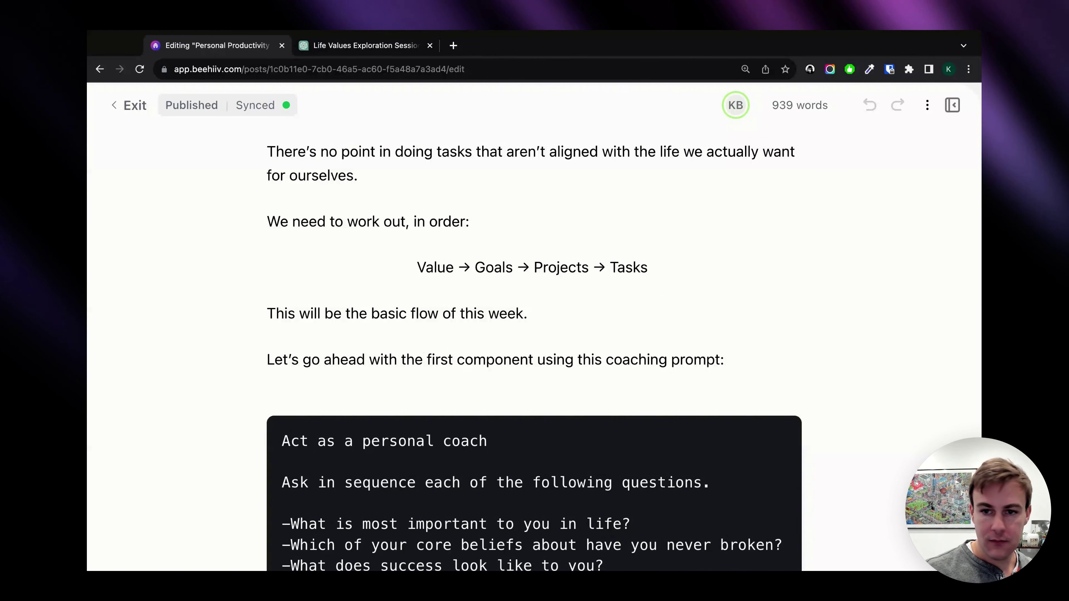
scroll(534, 337, "down", 3)
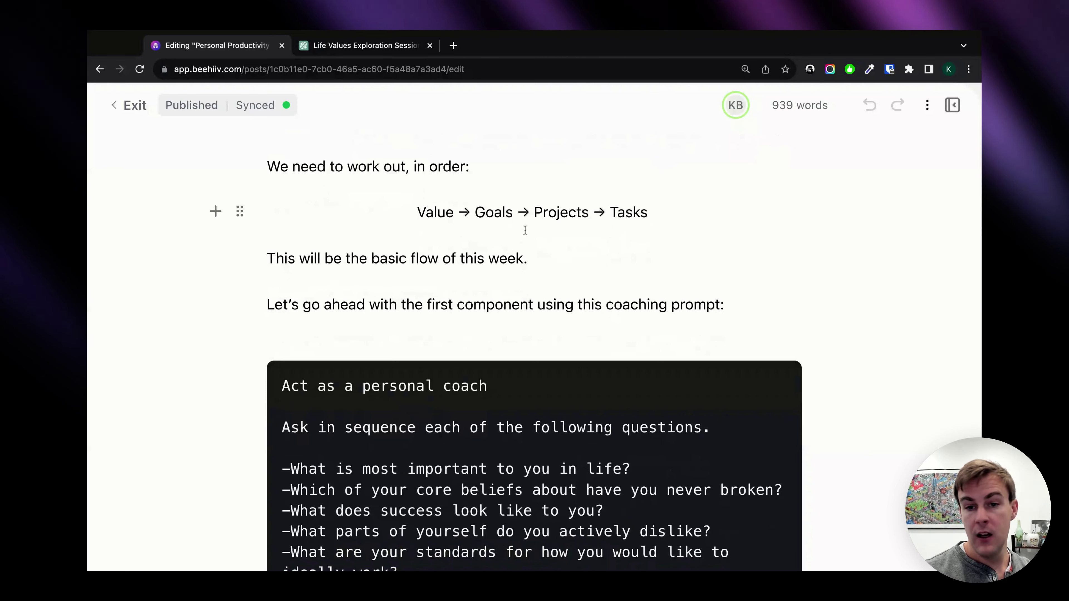
Read to the prompt's end, highlight 'generate a list of 10 life value areas', then open the ChatGPT tab
scroll(534, 337, "down", 5)
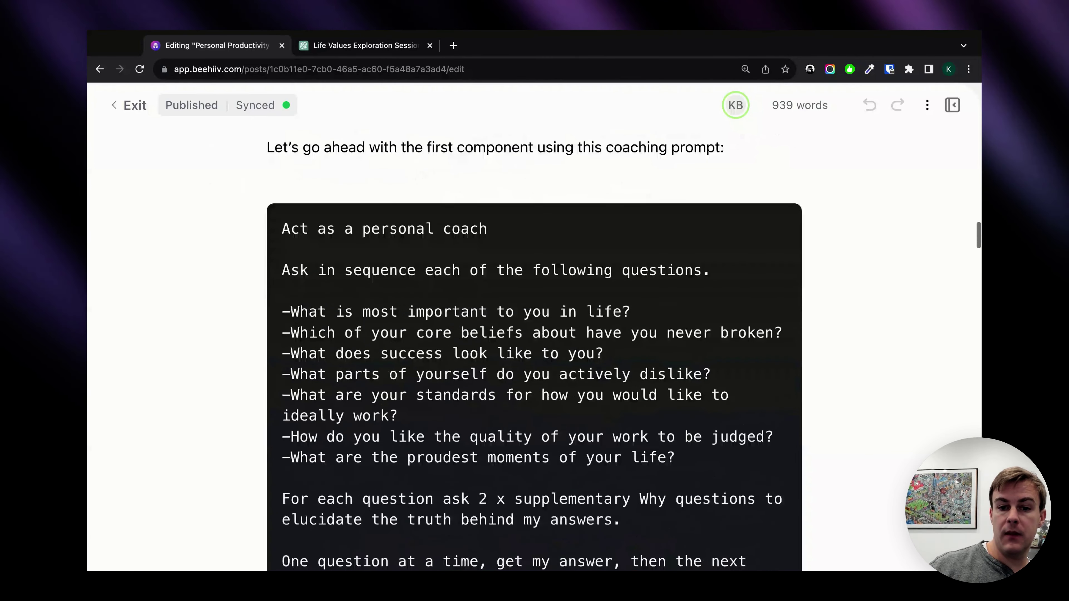
scroll(534, 350, "down", 2)
scroll(534, 350, "up", 2)
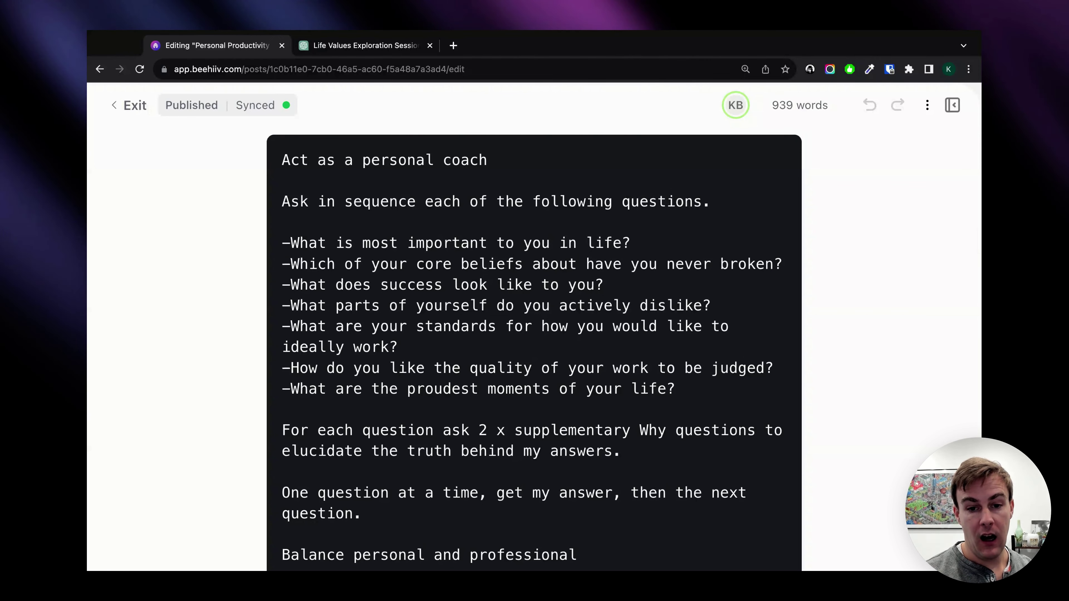
scroll(563, 338, "down", 3)
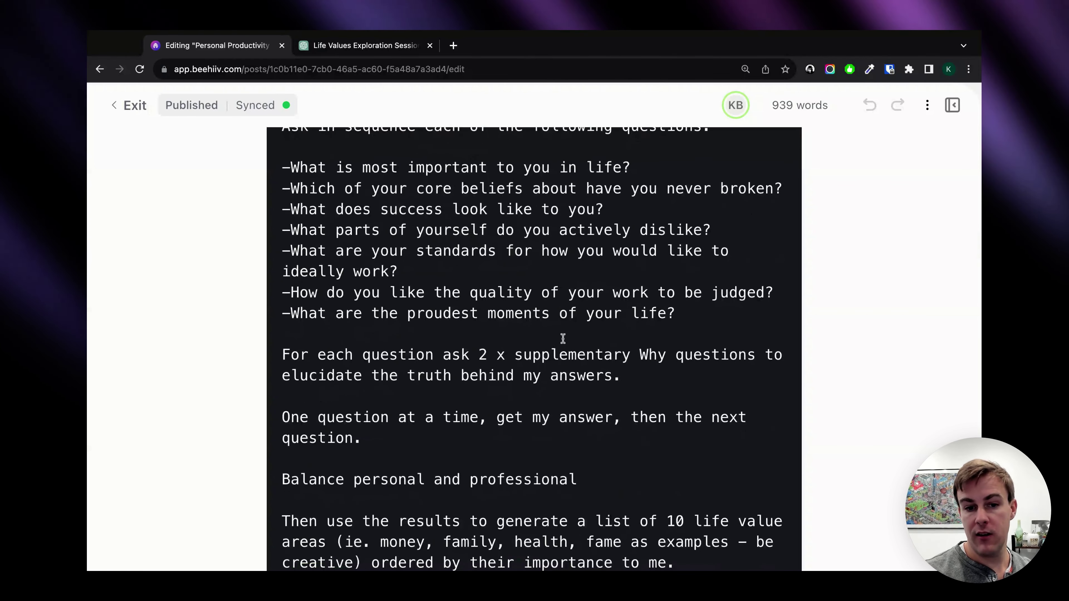
scroll(505, 379, "down", 2)
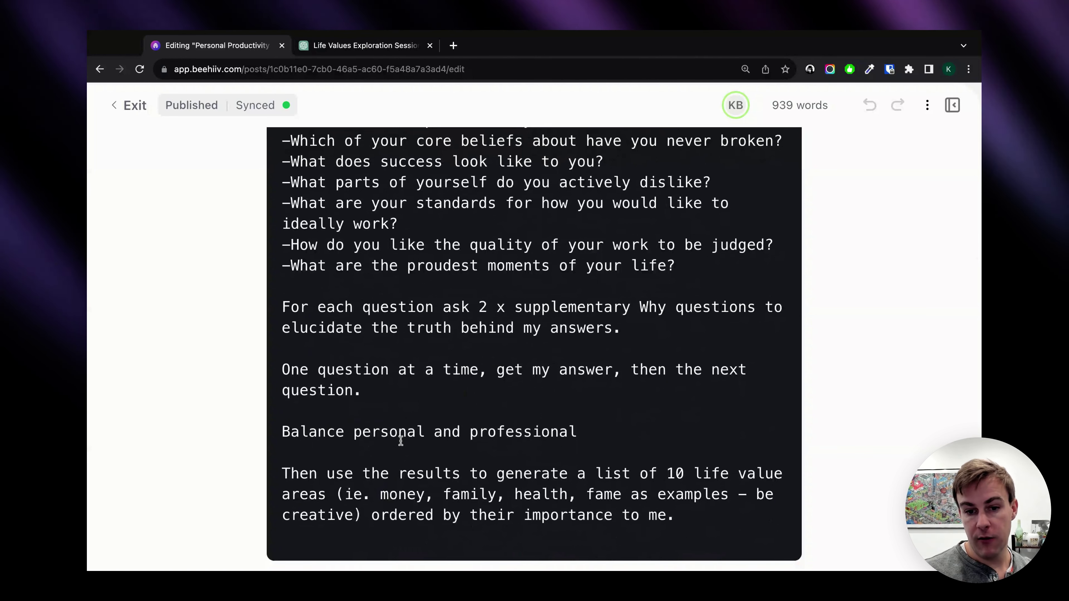
left_click_drag(479, 475, 614, 496)
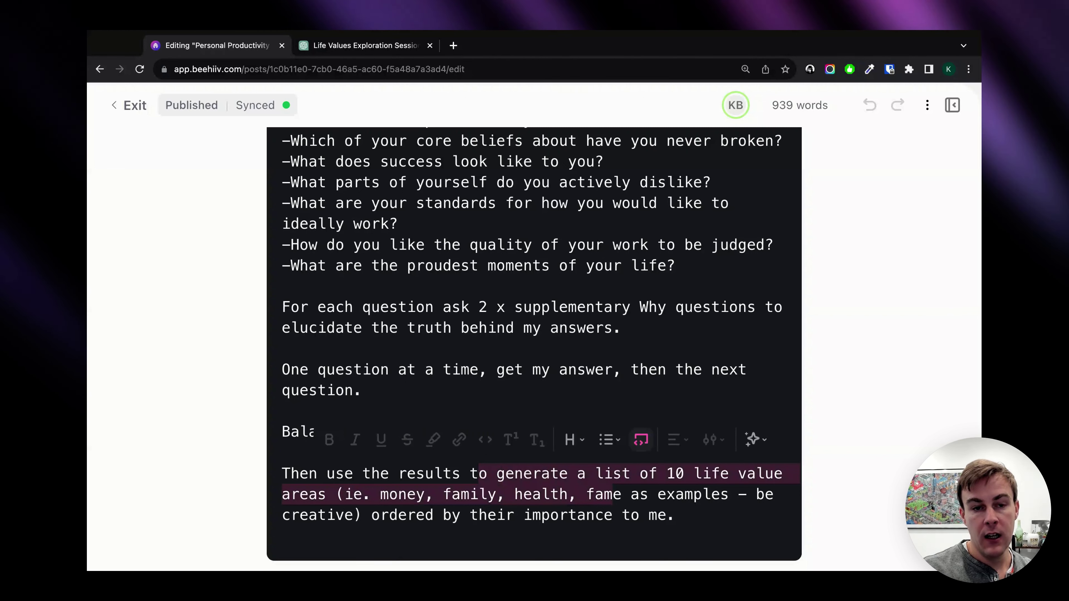
left_click(312, 44)
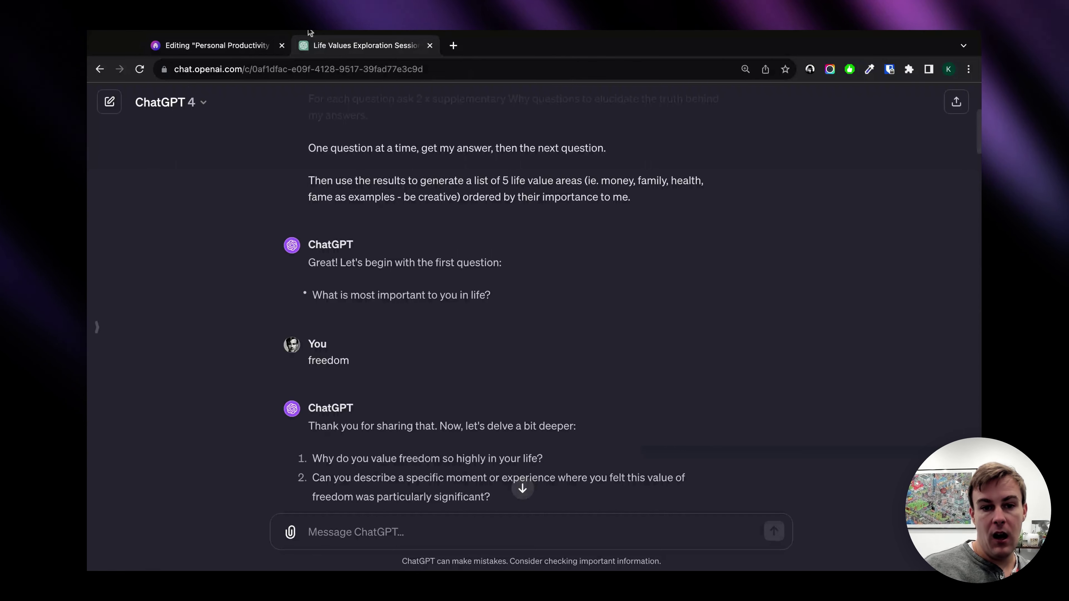
Scroll past the freedom answers and placeholder-answer requests, then jump to ChatGPT's latest reply
scroll(436, 311, "up", 5)
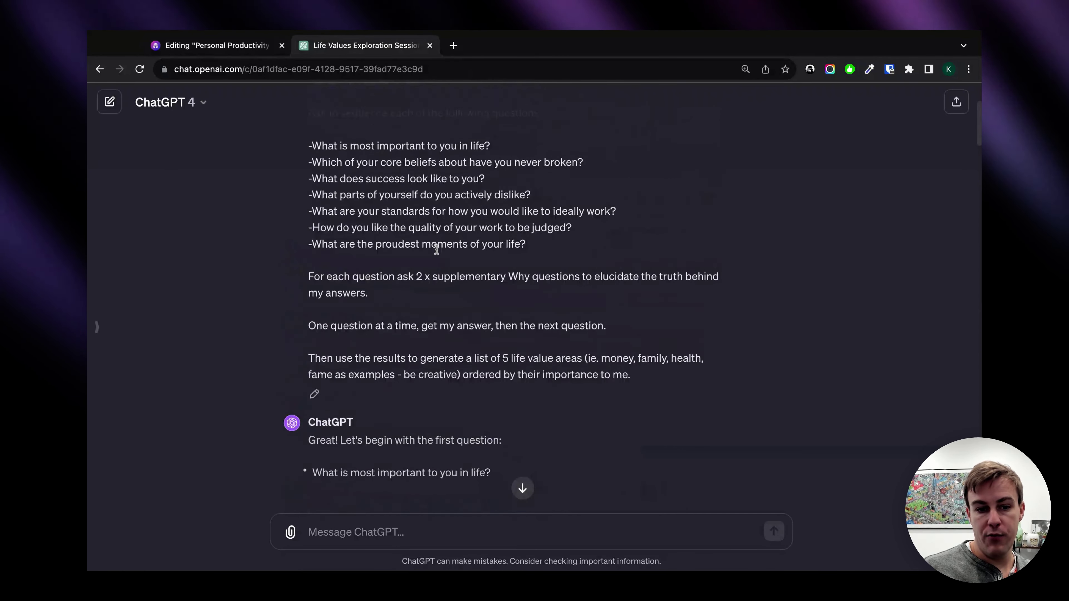
scroll(476, 241, "down", 3)
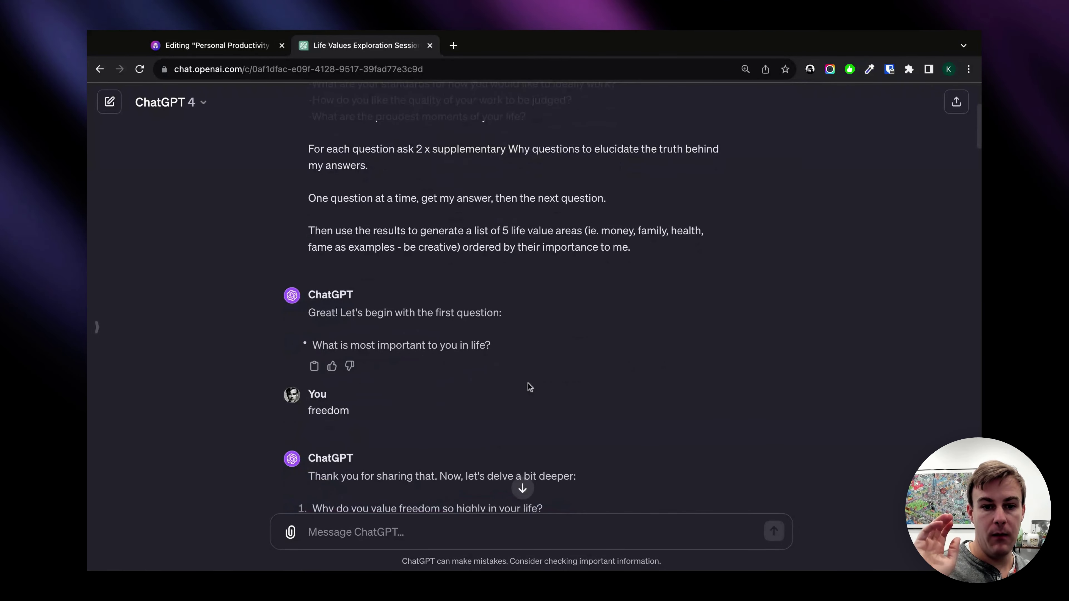
scroll(529, 387, "down", 2)
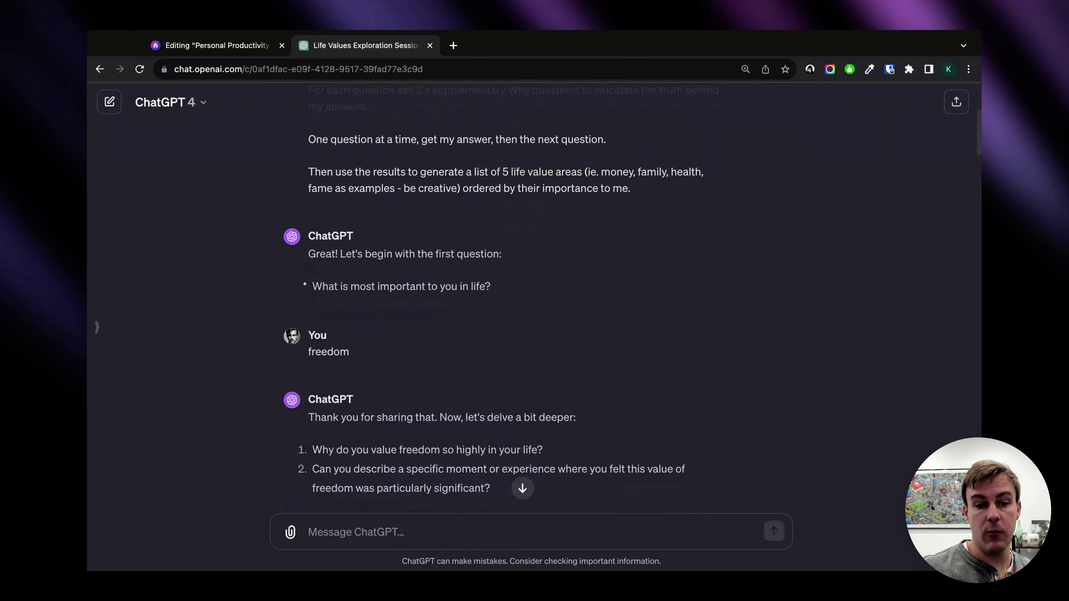
scroll(493, 323, "down", 1)
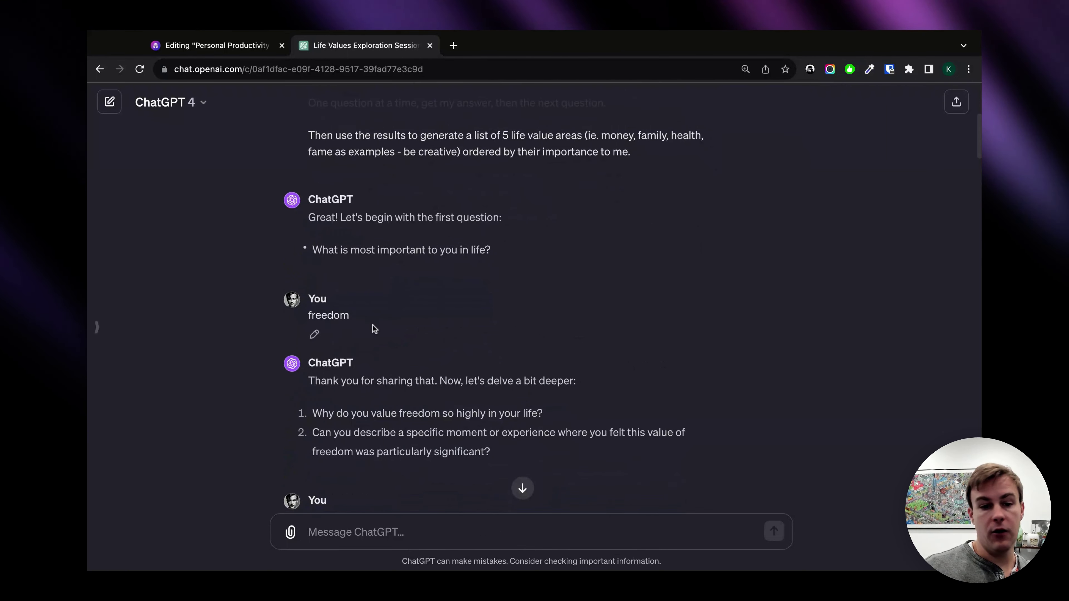
scroll(373, 322, "down", 2)
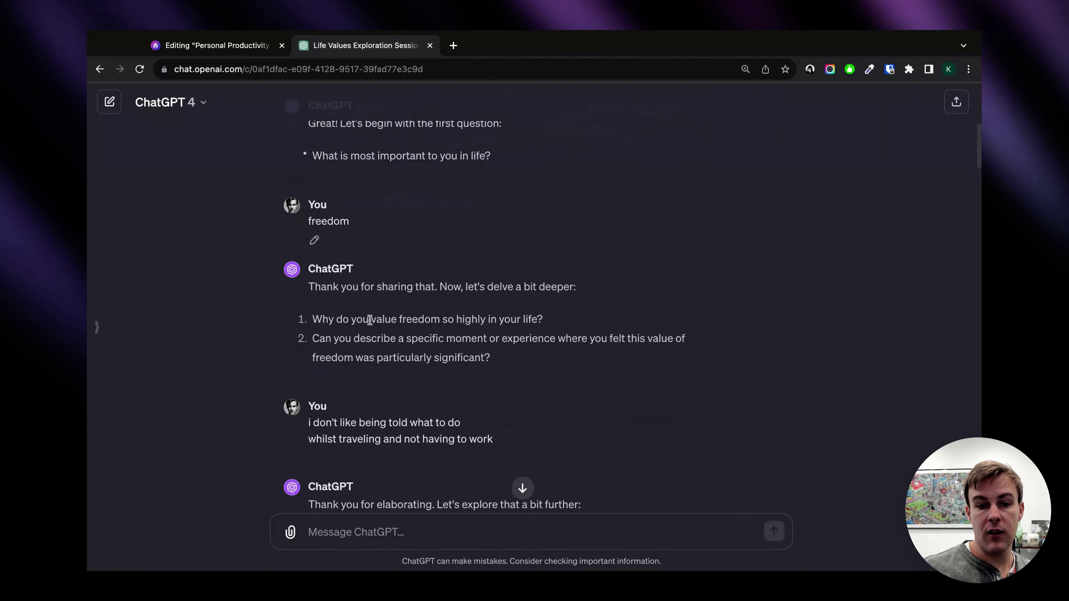
scroll(551, 398, "down", 2)
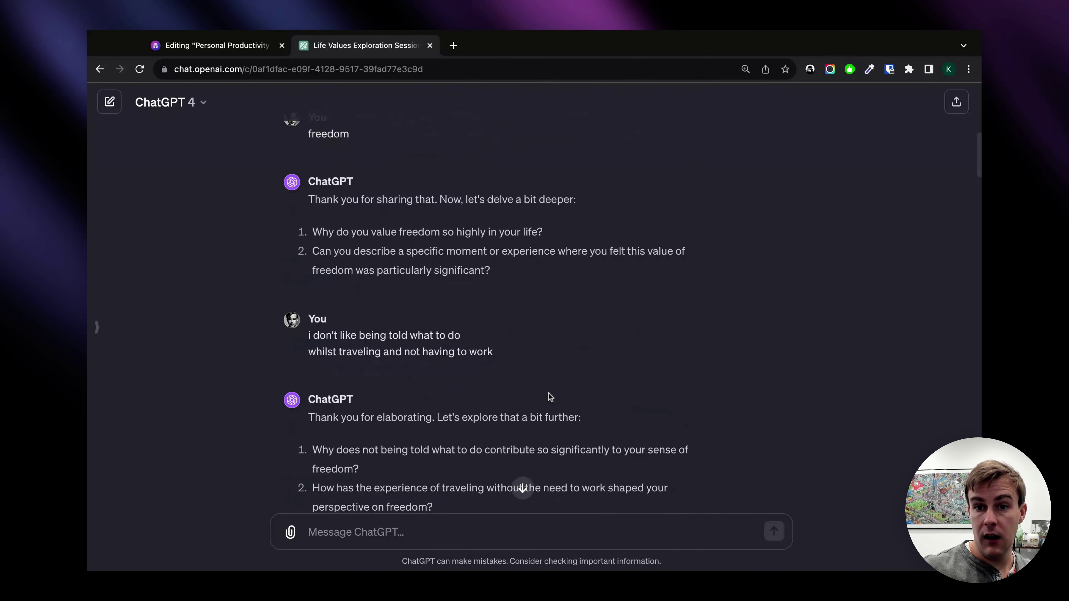
scroll(496, 315, "down", 4)
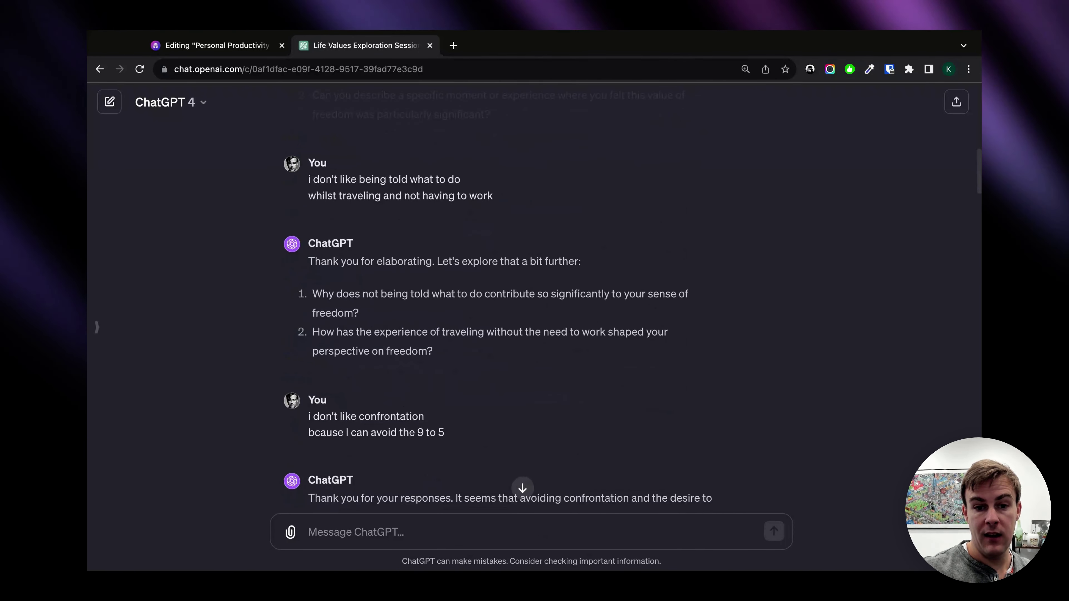
scroll(497, 315, "up", 1)
scroll(497, 316, "down", 6)
scroll(567, 241, "down", 2)
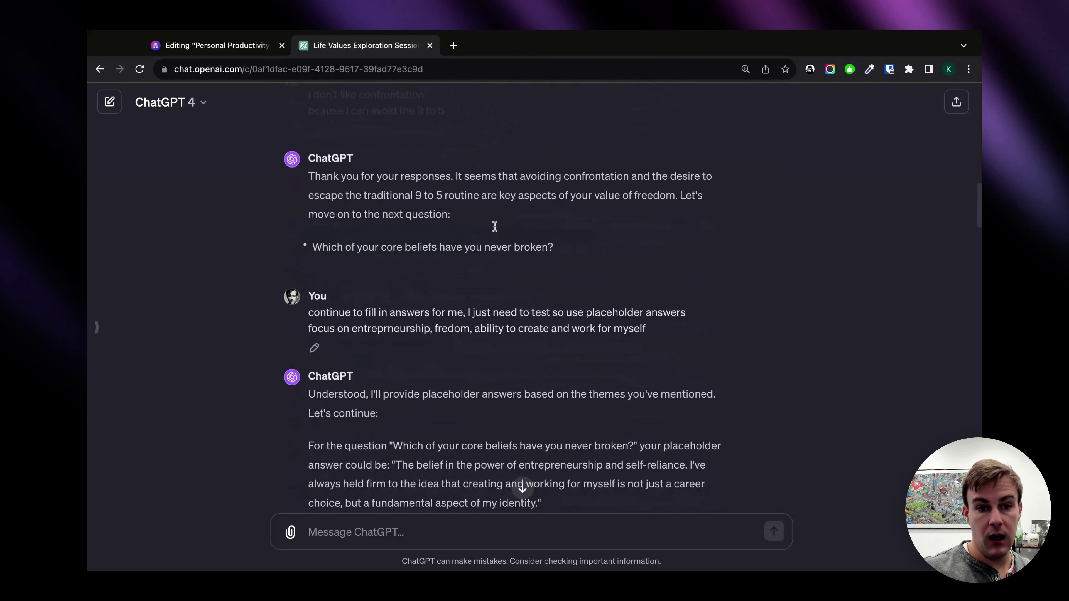
scroll(568, 242, "down", 3)
scroll(568, 241, "down", 3)
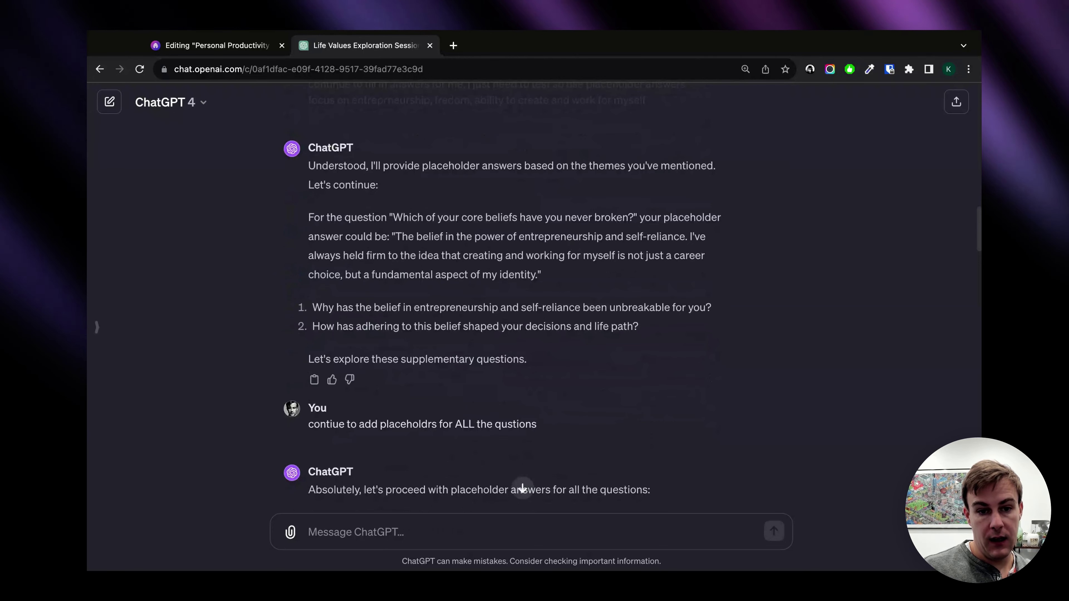
left_click(523, 489)
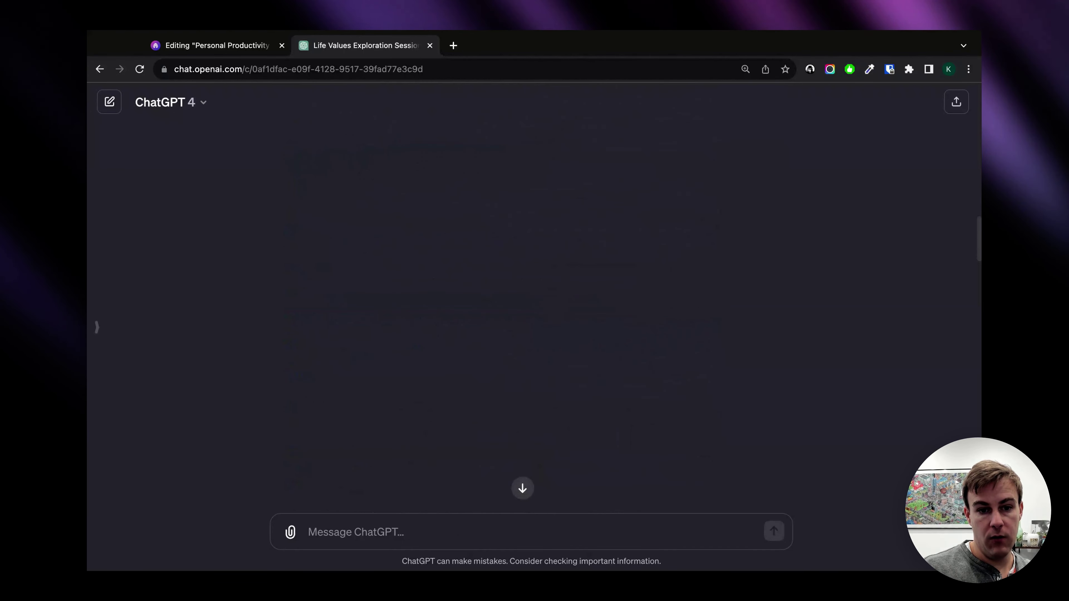
View all ten ranked value areas, Entrepreneurial Freedom to Financial Independence, and highlight Flexibility and Adaptability
scroll(523, 379, "up", 5)
scroll(522, 379, "down", 4)
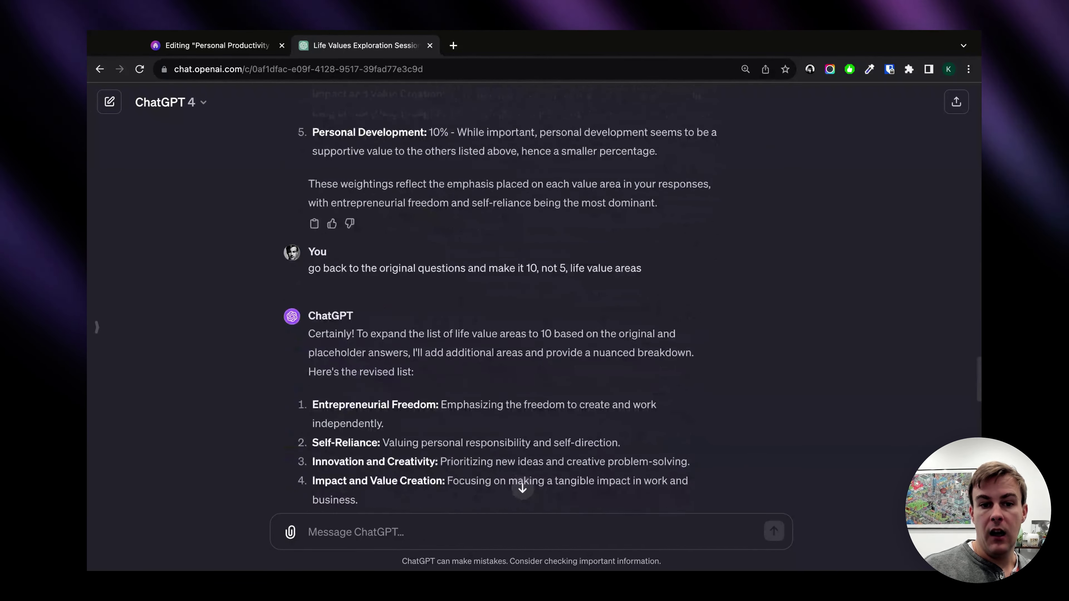
scroll(522, 489, "down", 5)
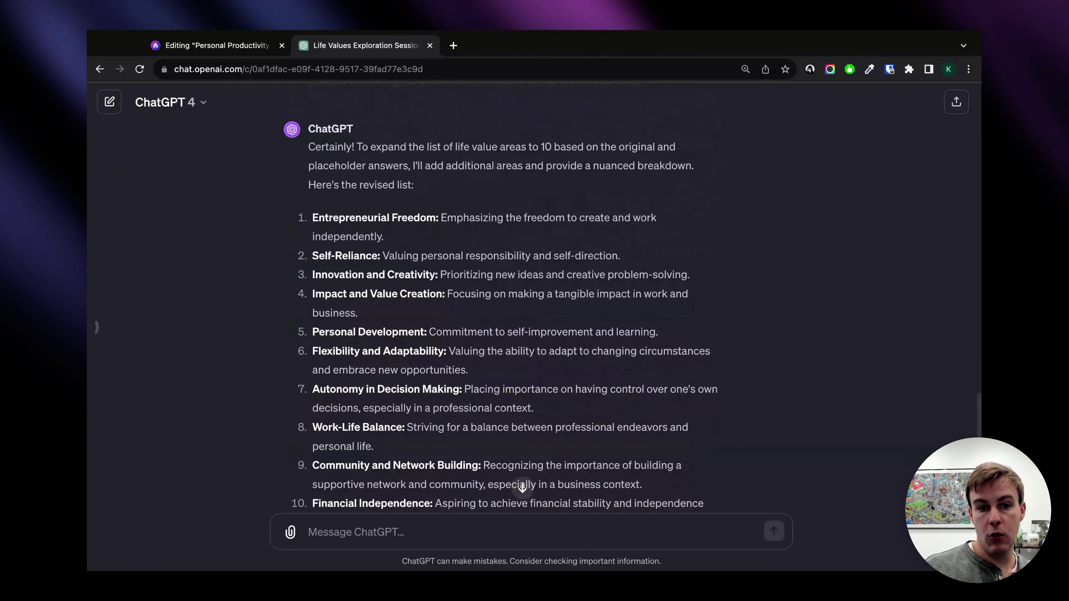
scroll(505, 294, "down", 3)
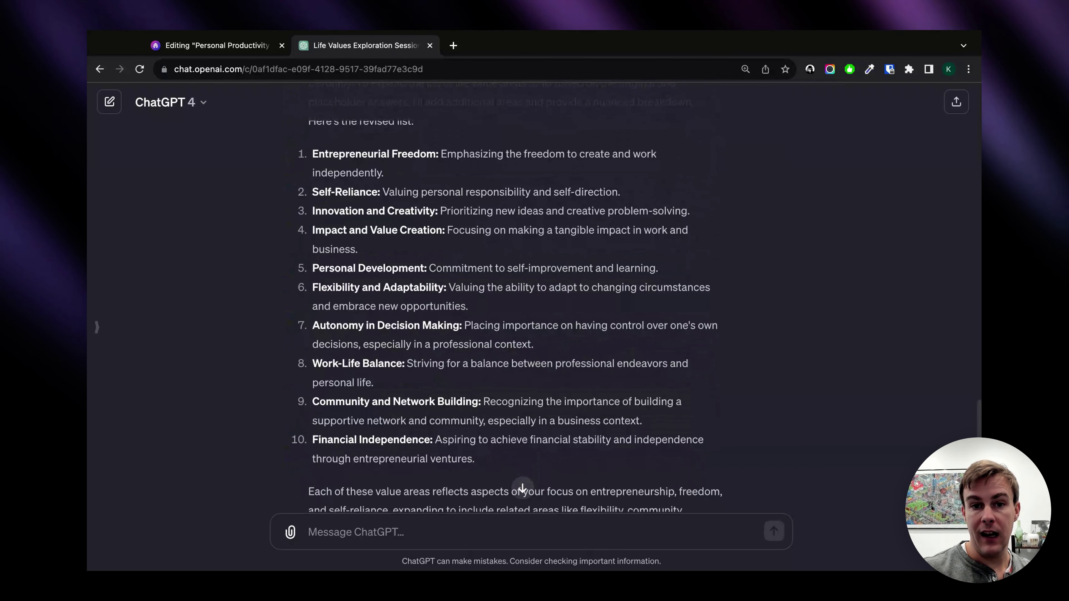
scroll(531, 295, "down", 1)
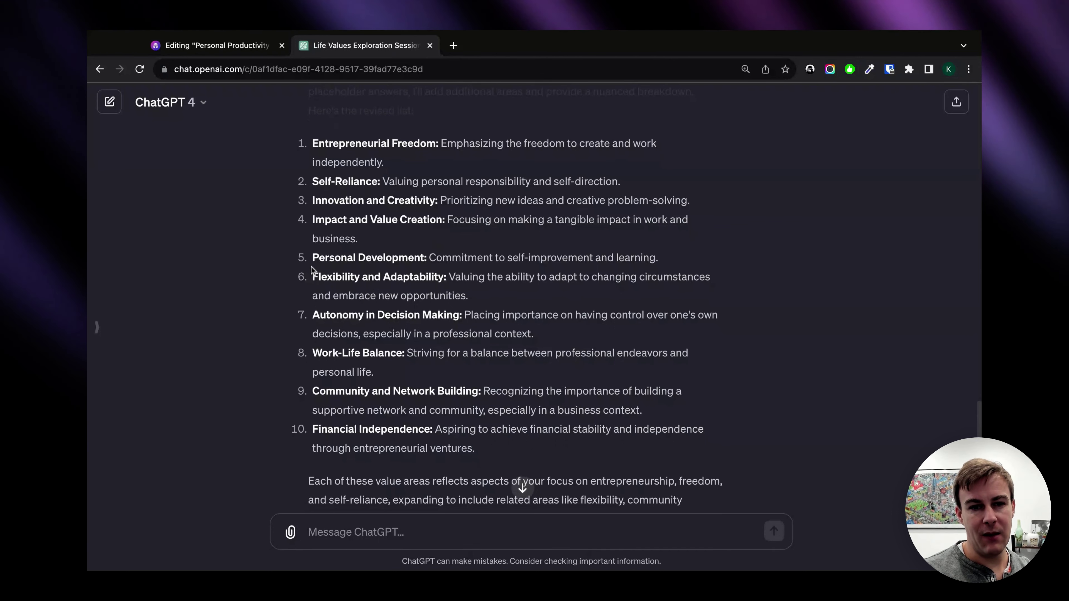
left_click_drag(312, 269, 495, 299)
left_click(496, 299)
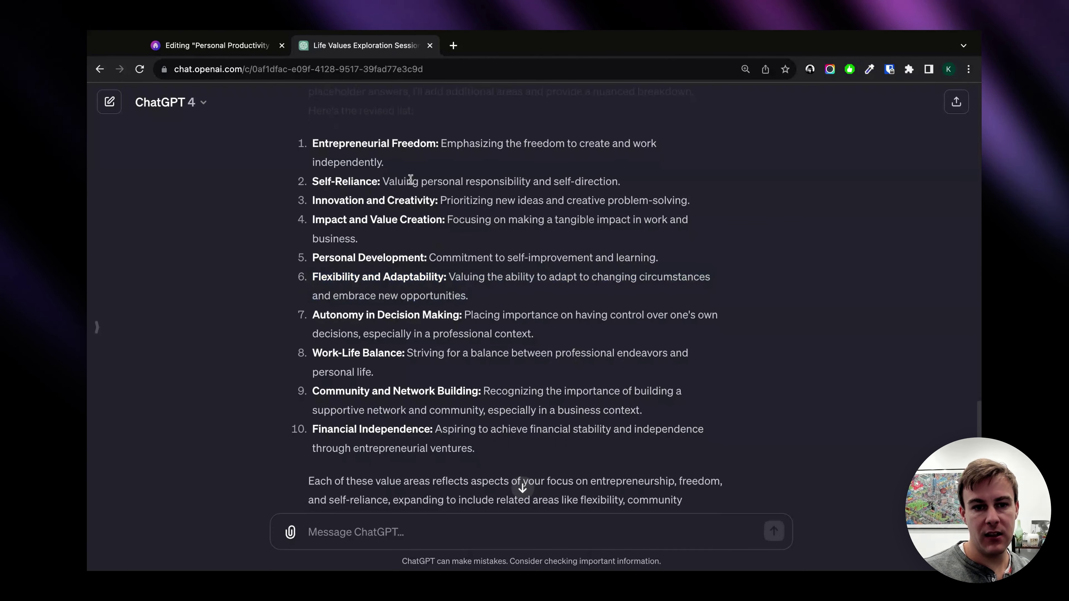
left_click_drag(439, 143, 397, 144)
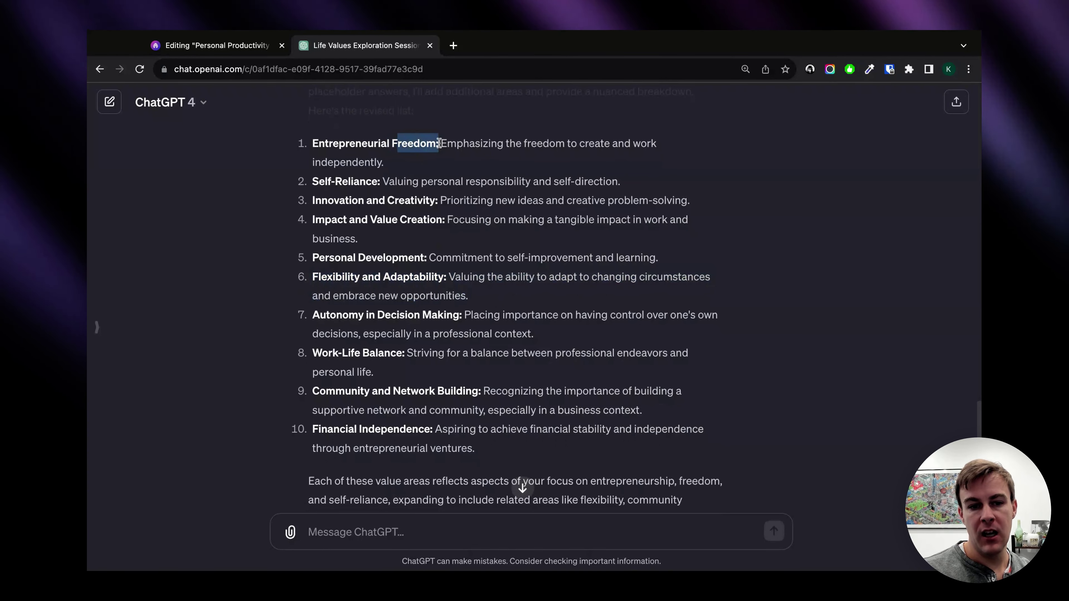
left_click_drag(312, 277, 470, 297)
left_click(376, 333)
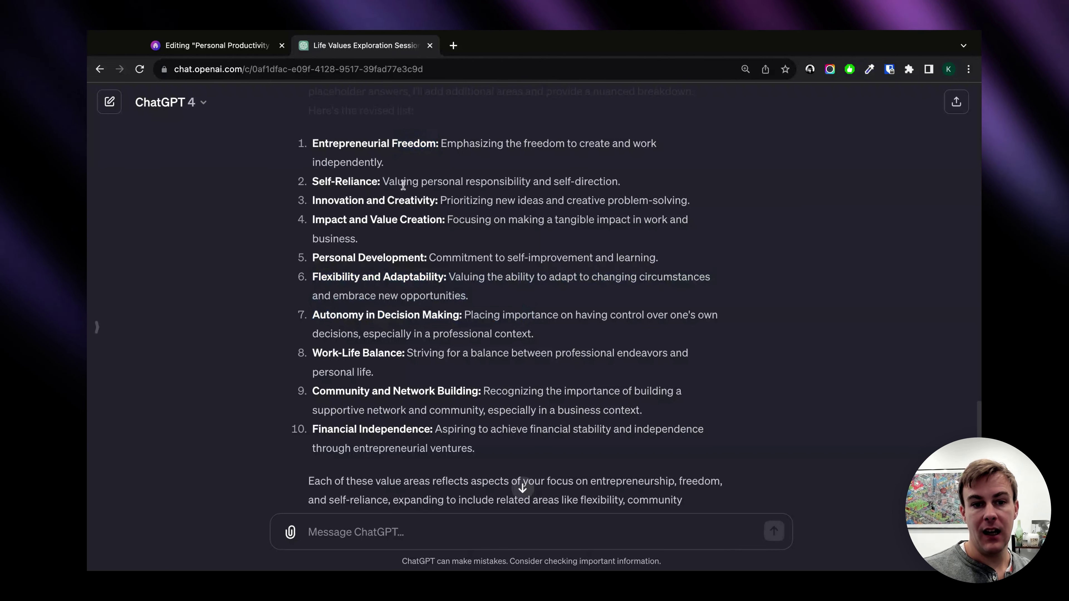
left_click_drag(398, 159, 312, 163)
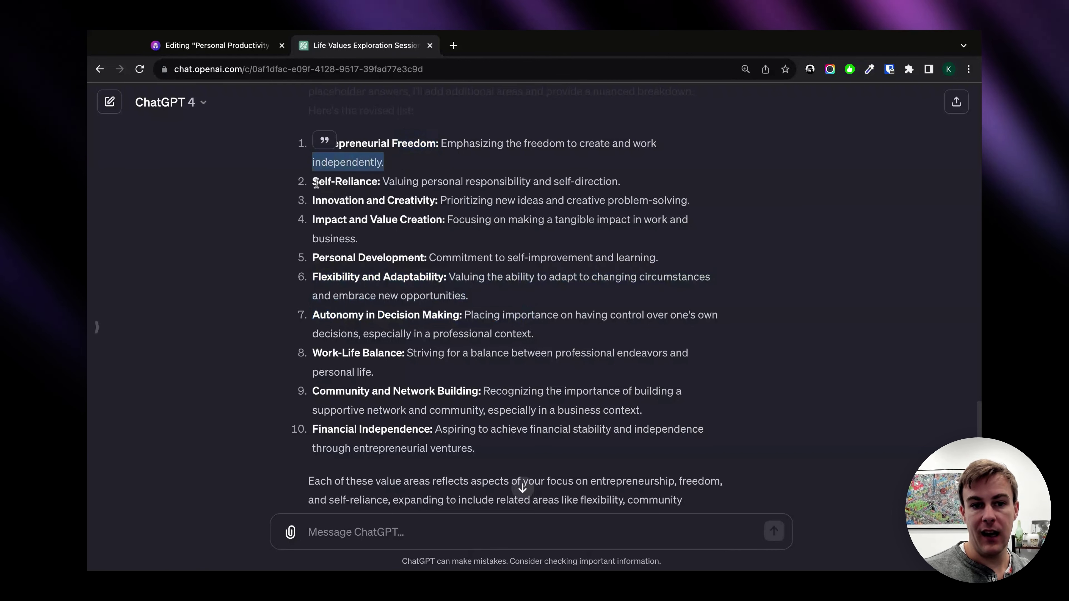
left_click(439, 169)
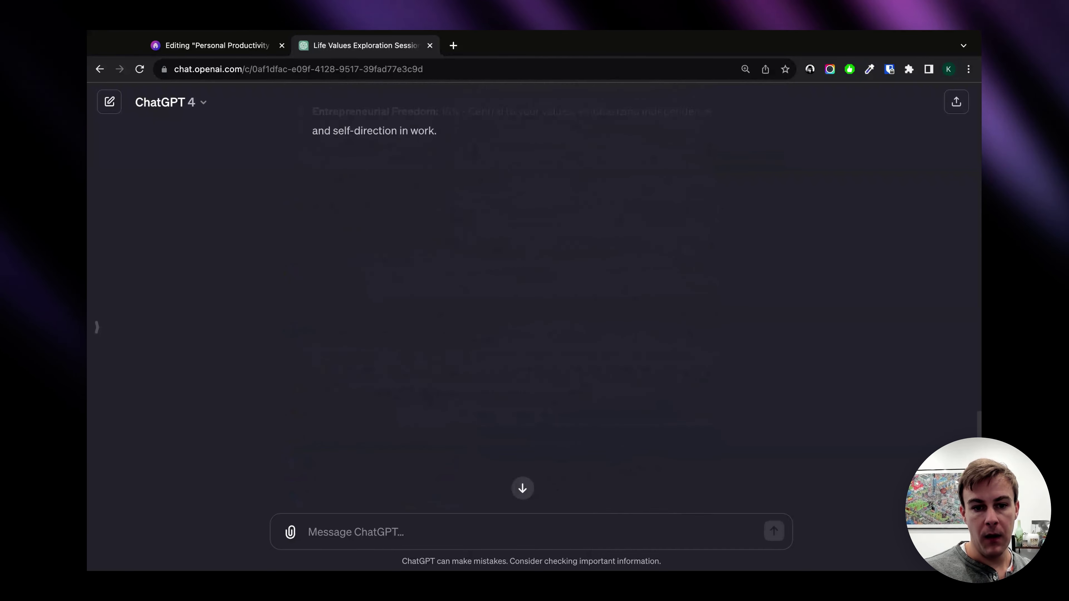
Scroll up past the percentage weightings to the 5-value ranking topped by Entrepreneurial Freedom and Self-Reliance
scroll(534, 295, "up", 2)
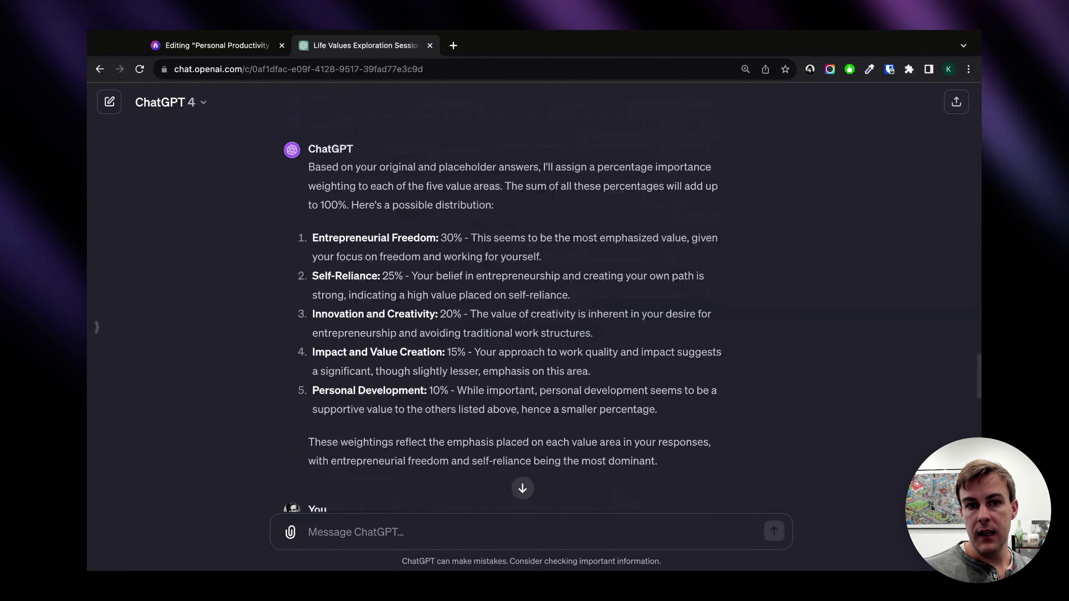
scroll(535, 295, "down", 1)
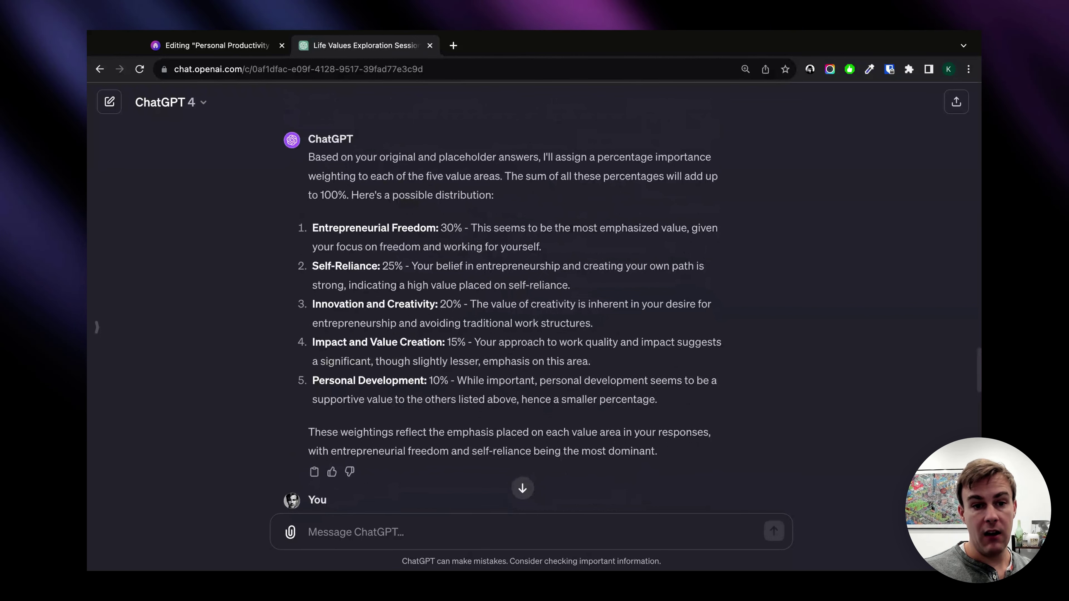
scroll(535, 295, "down", 1)
scroll(535, 295, "up", 3)
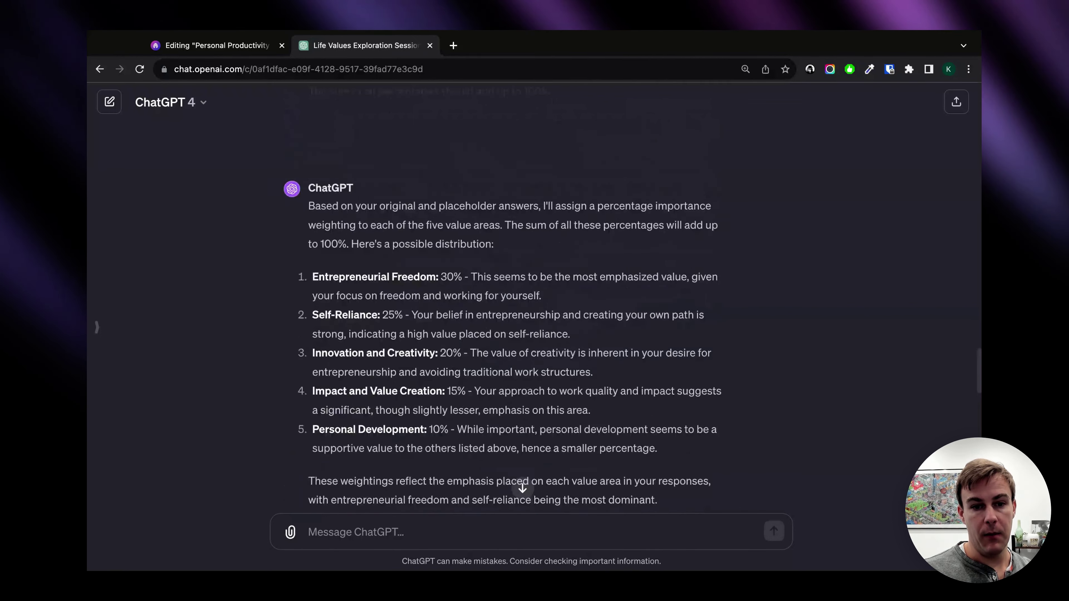
scroll(504, 295, "up", 10)
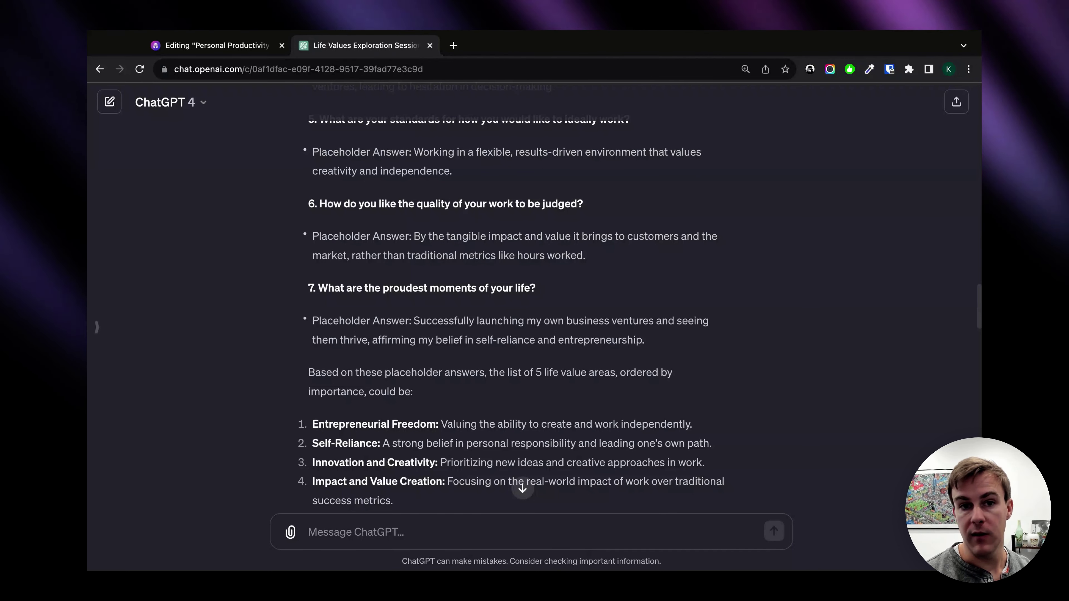
scroll(369, 428, "down", 1)
scroll(368, 428, "up", 1)
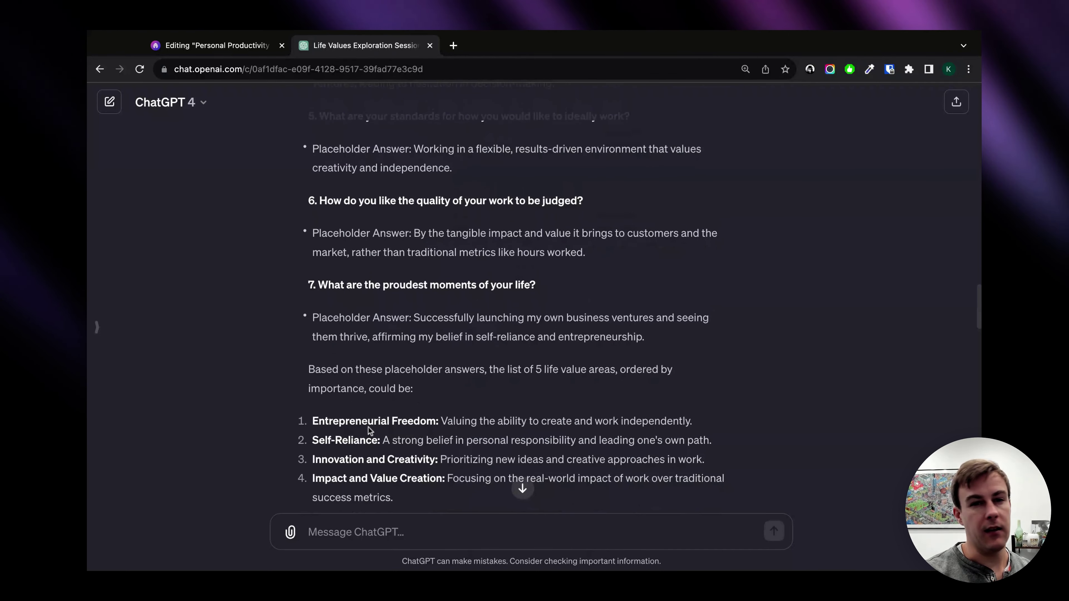